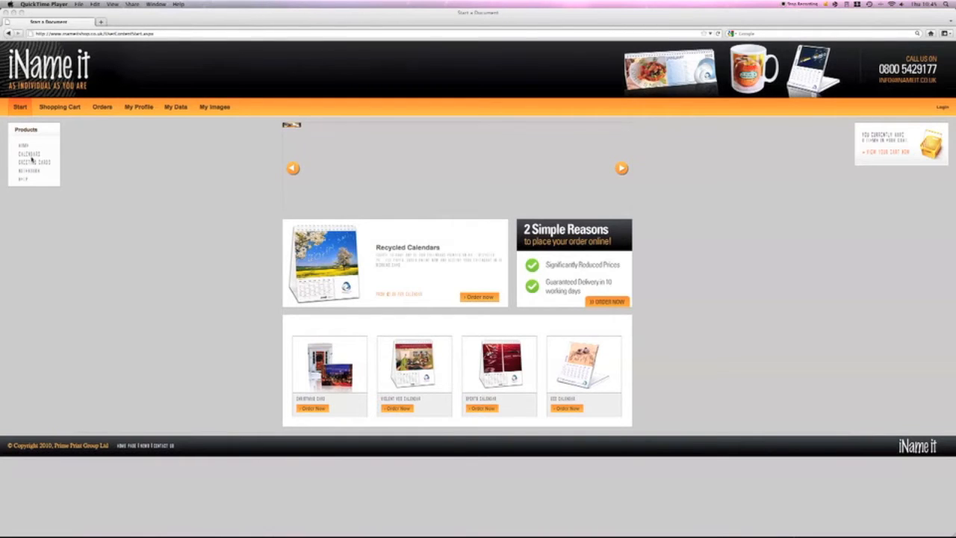
Open the Pre-Designed Seasons Desktop Calendar from the Seasons Theme of the Large Desktop calendars.
click(33, 155)
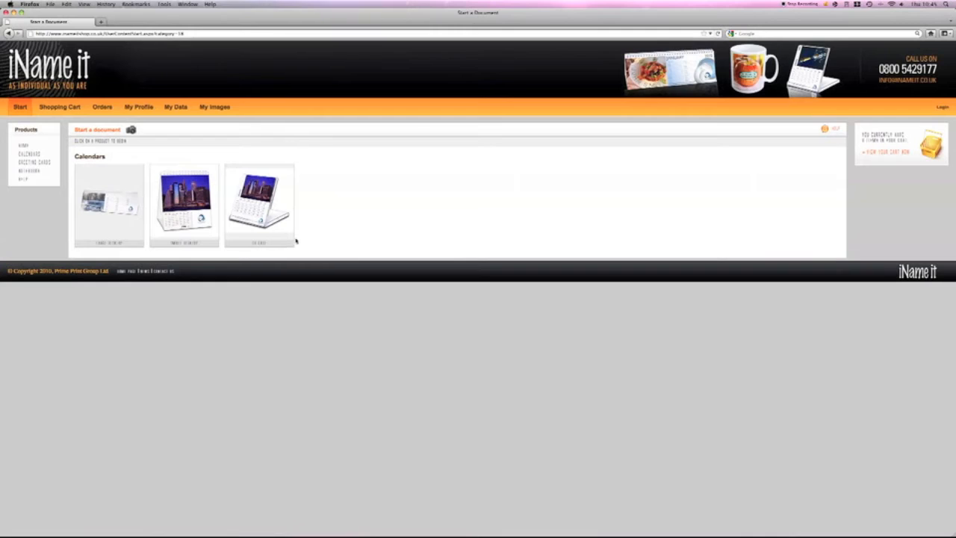
click(101, 246)
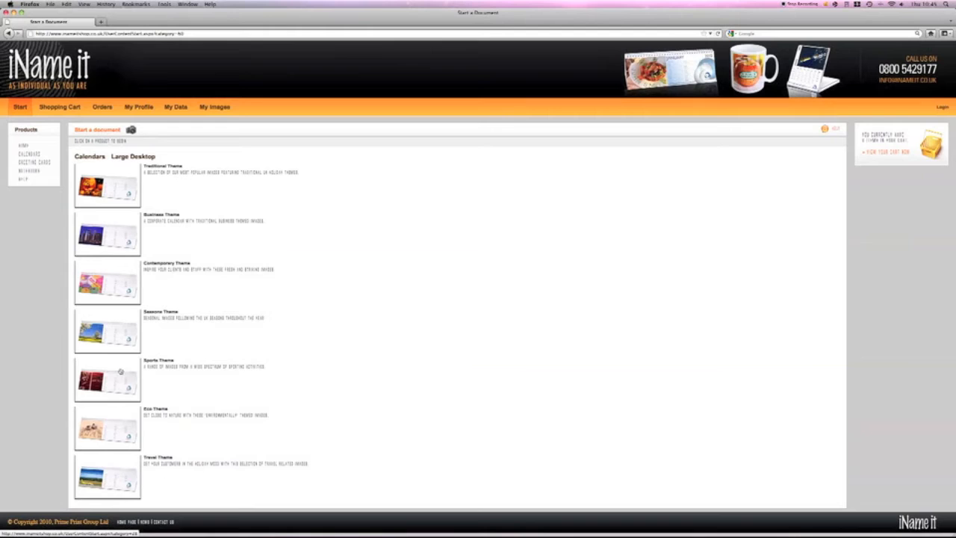
click(128, 337)
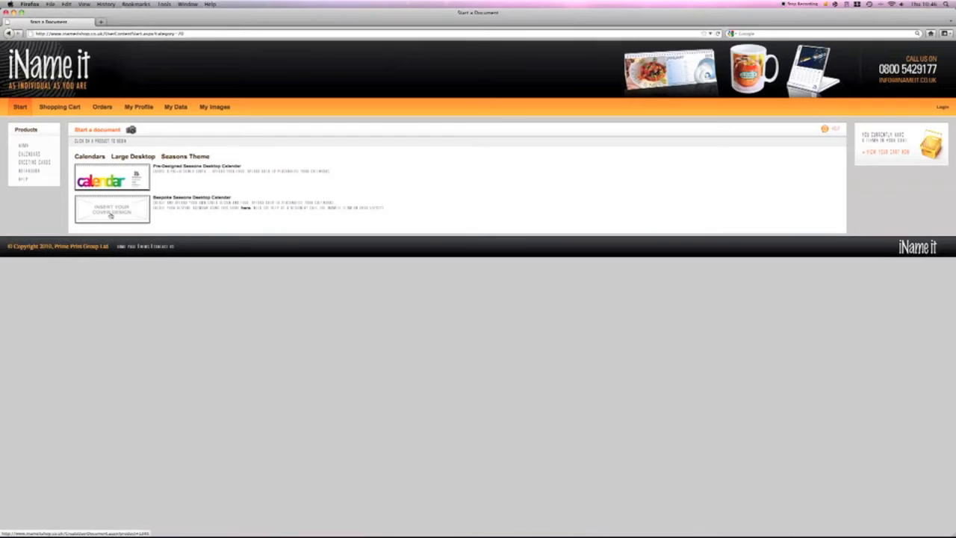
click(115, 175)
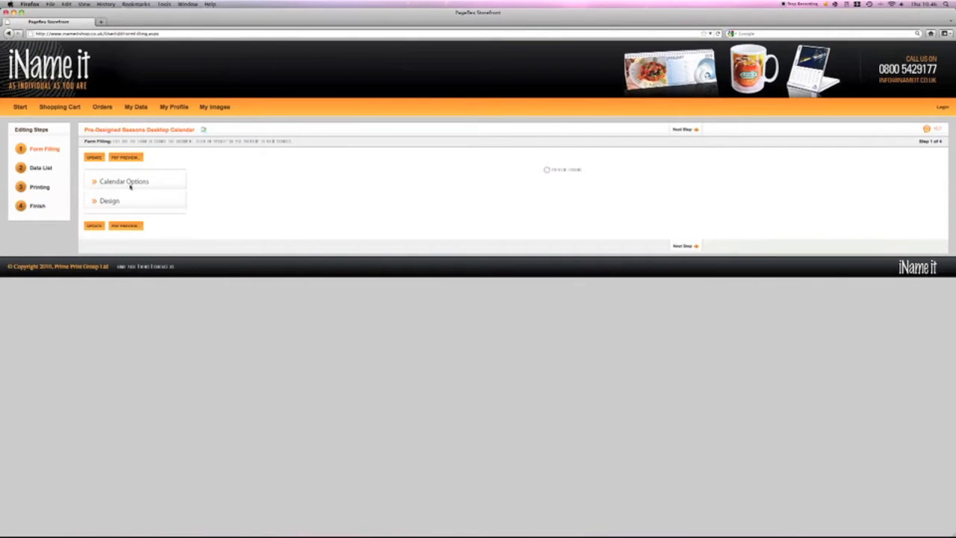
Expand the Calendar Options and Design sections to examine their settings, and show the January page in the preview.
click(537, 175)
click(159, 187)
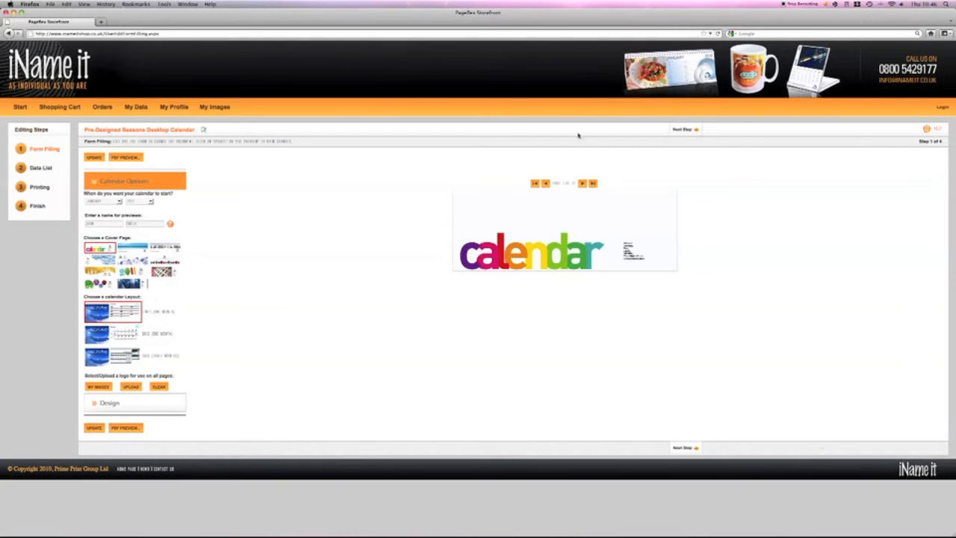
click(582, 184)
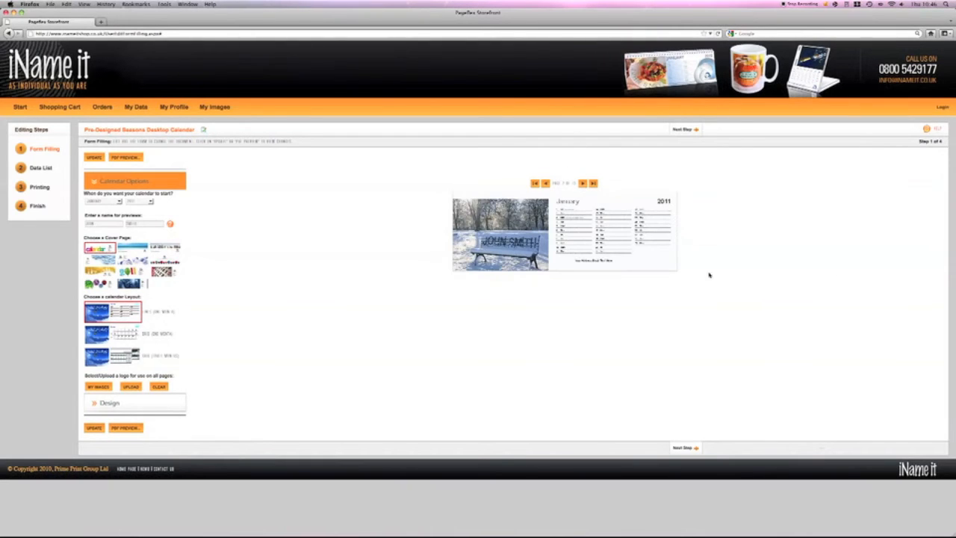
click(128, 405)
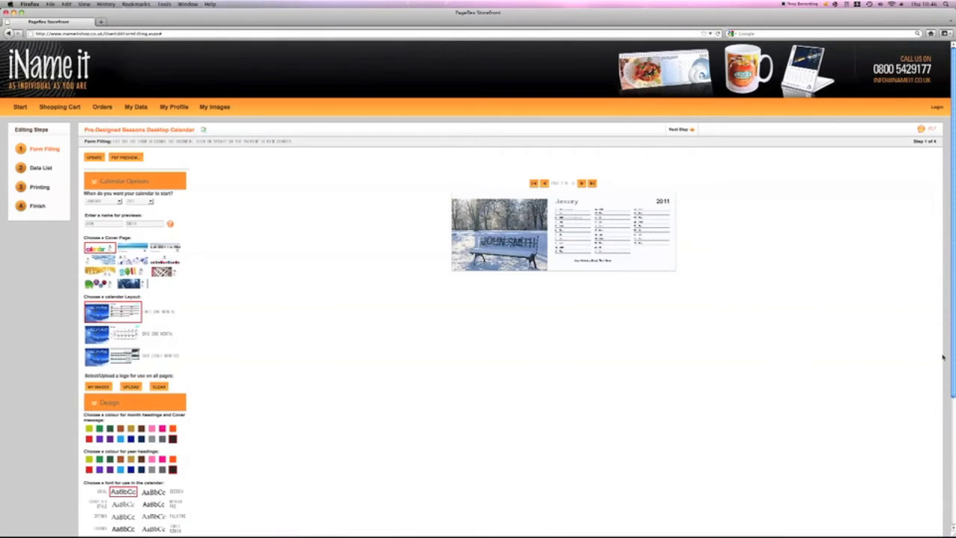
scroll(954, 366, down, 5)
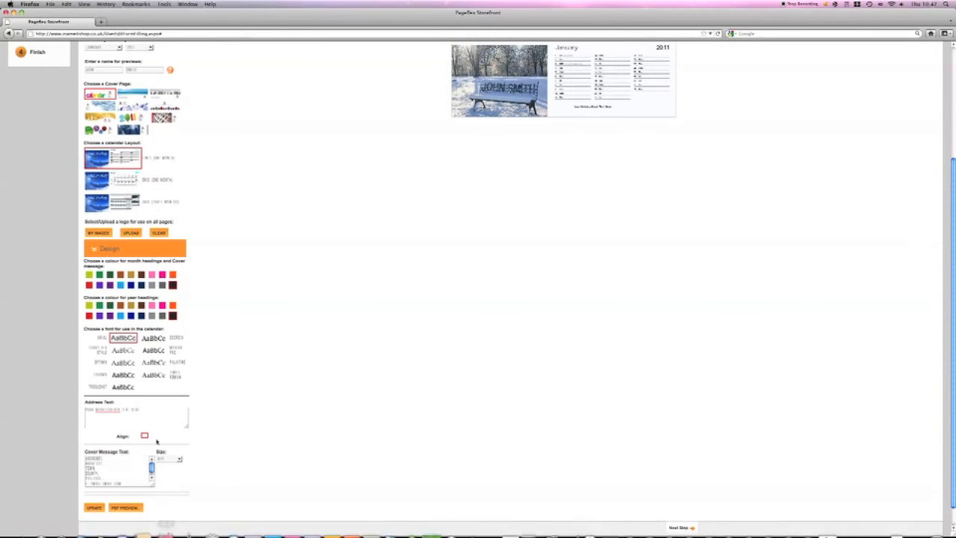
click(150, 467)
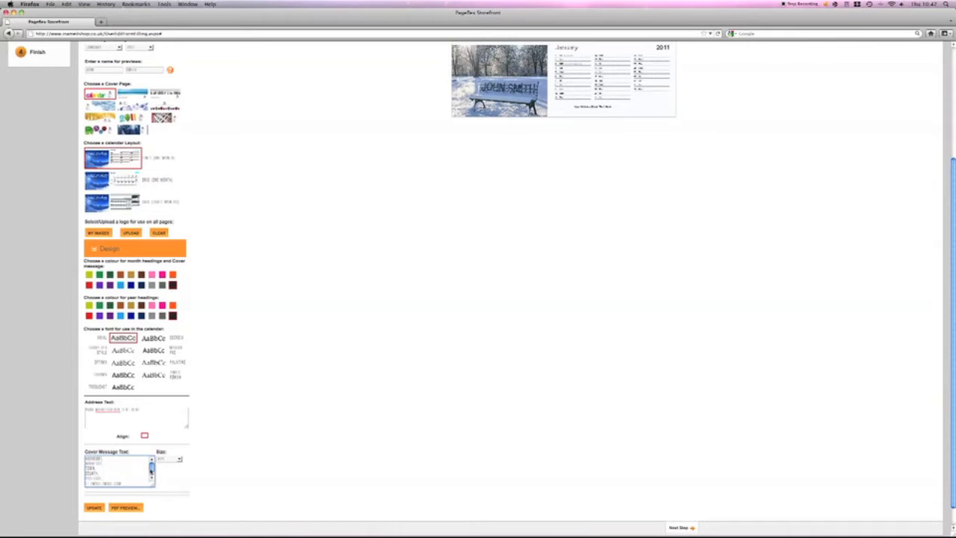
scroll(950, 254, up, 2)
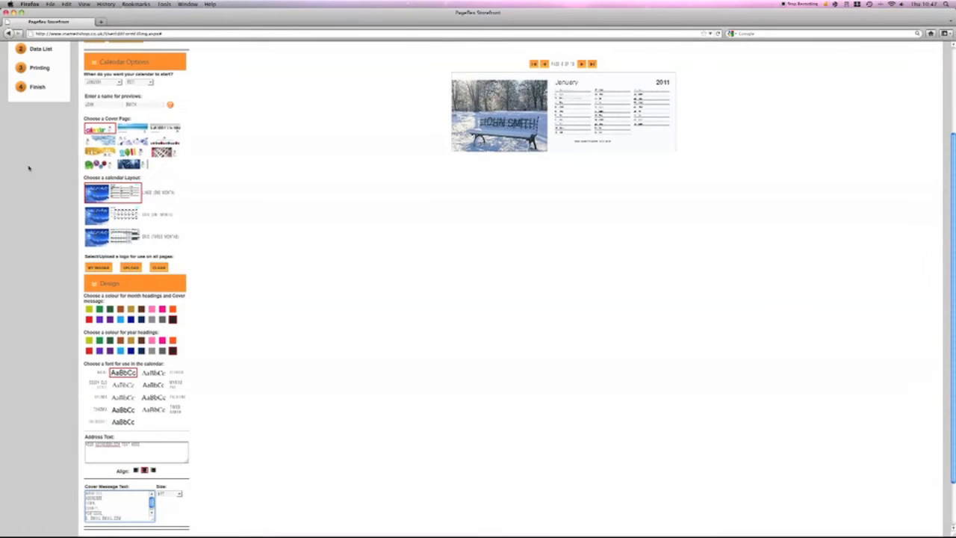
Set the calendar's start month to July, enter a new first name for the previews, and update the preview.
click(120, 84)
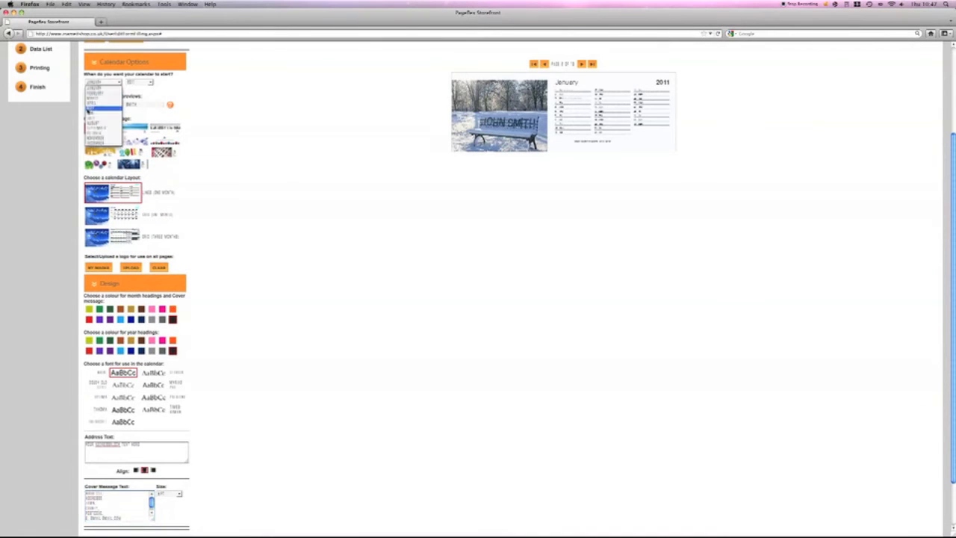
click(101, 118)
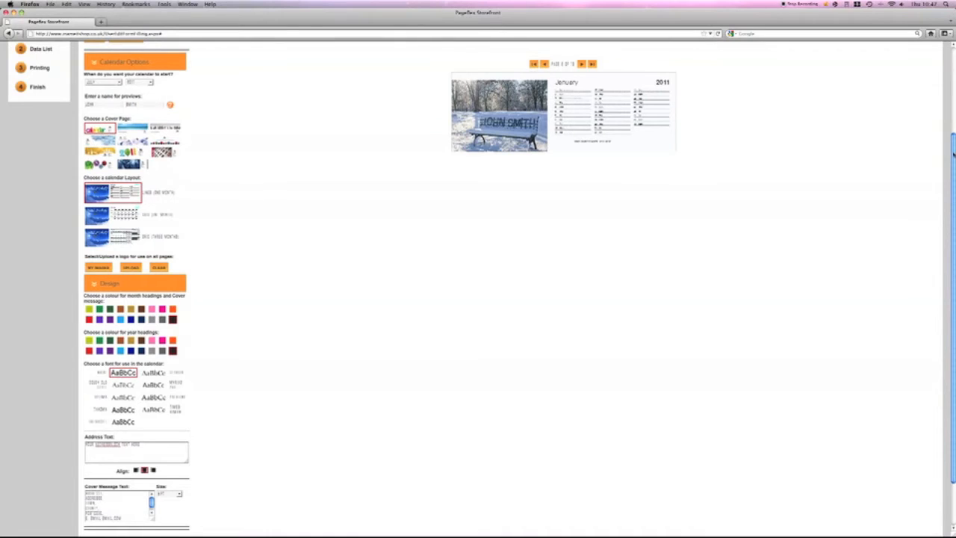
scroll(126, 135, up, 1)
drag(95, 131, 74, 132)
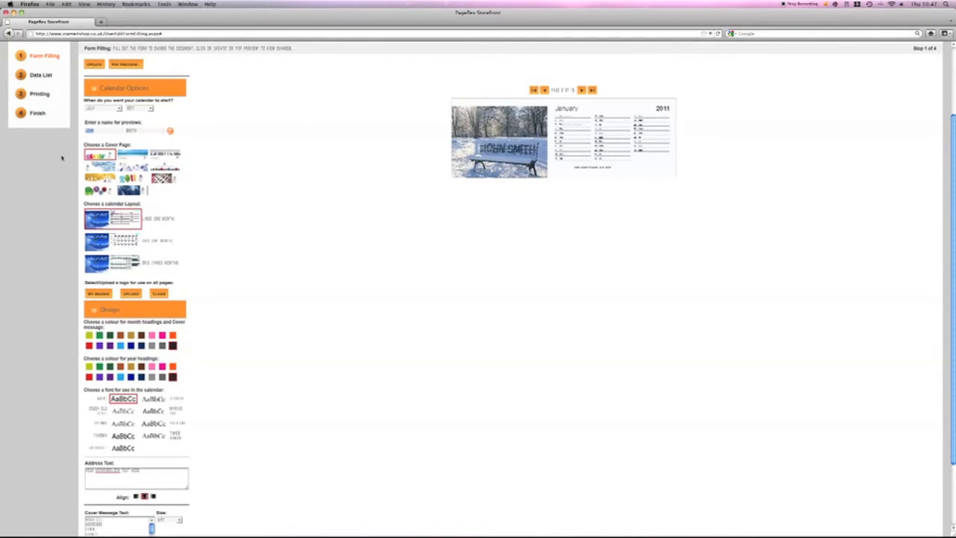
text(FIONA)
click(92, 65)
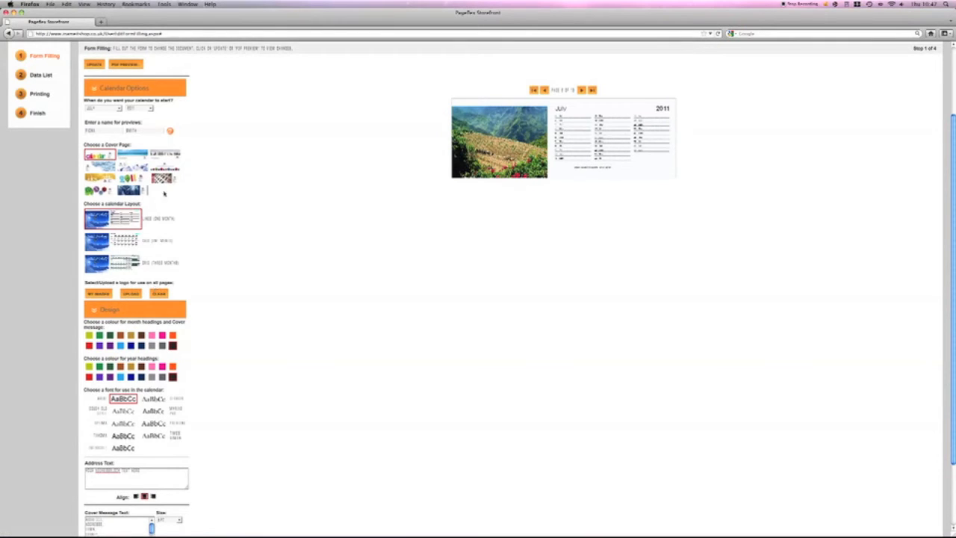
Choose the 2011 balloon cover page, update the preview, and set the month heading and cover message colour to bright pink.
click(132, 179)
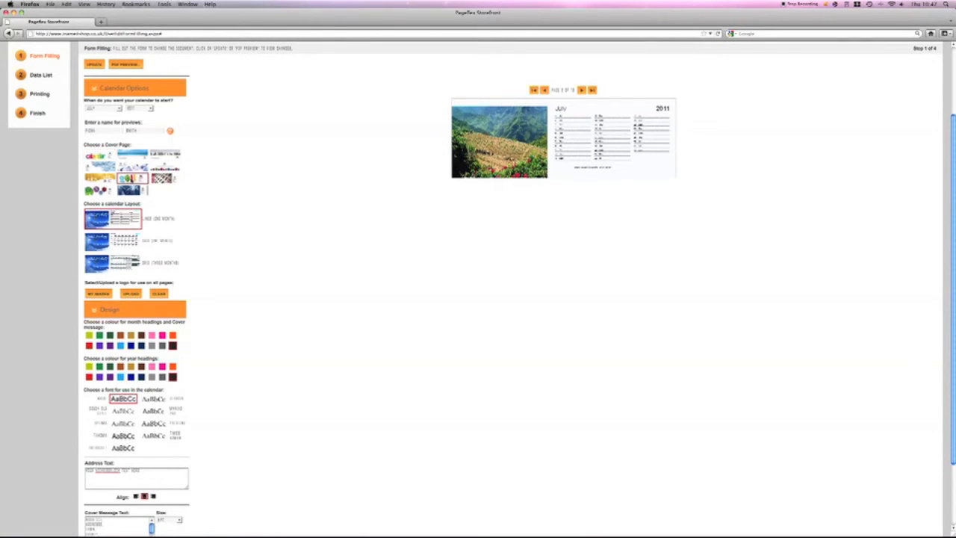
click(95, 66)
scroll(120, 281, down, 1)
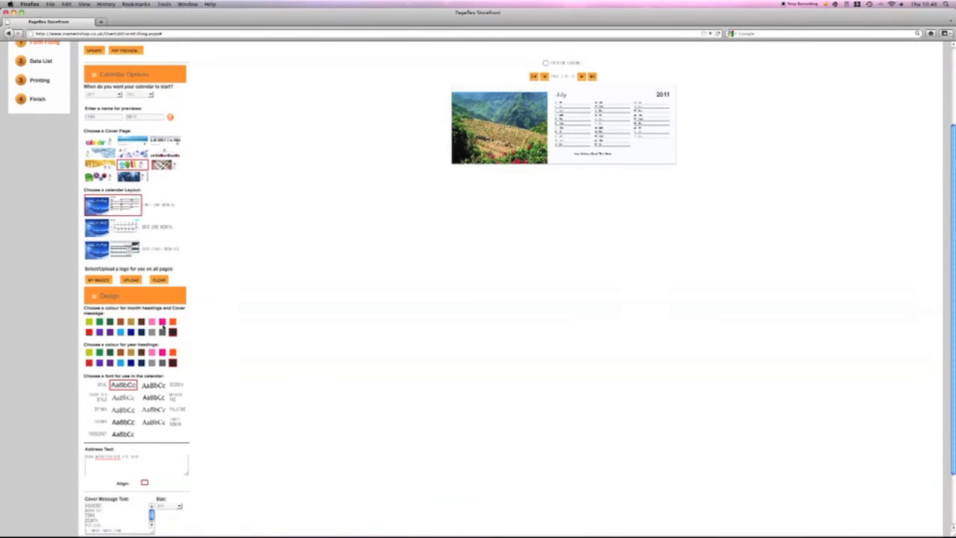
click(162, 322)
Replace the placeholder address text with a sample company address line.
scroll(82, 494, down, 3)
drag(142, 388, 2, 388)
text(iName text)
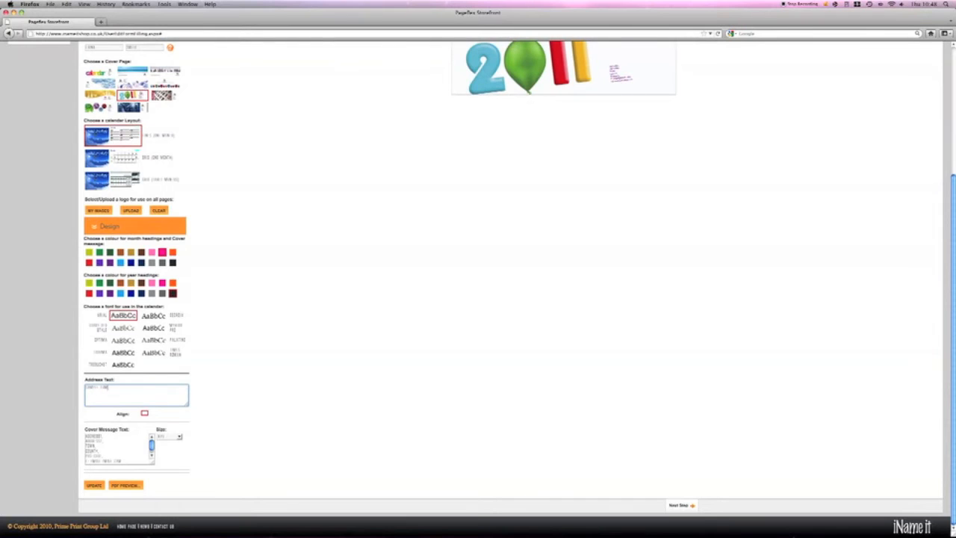
text(y name,)
Change the cover message text size and continue to the Data List step.
click(179, 439)
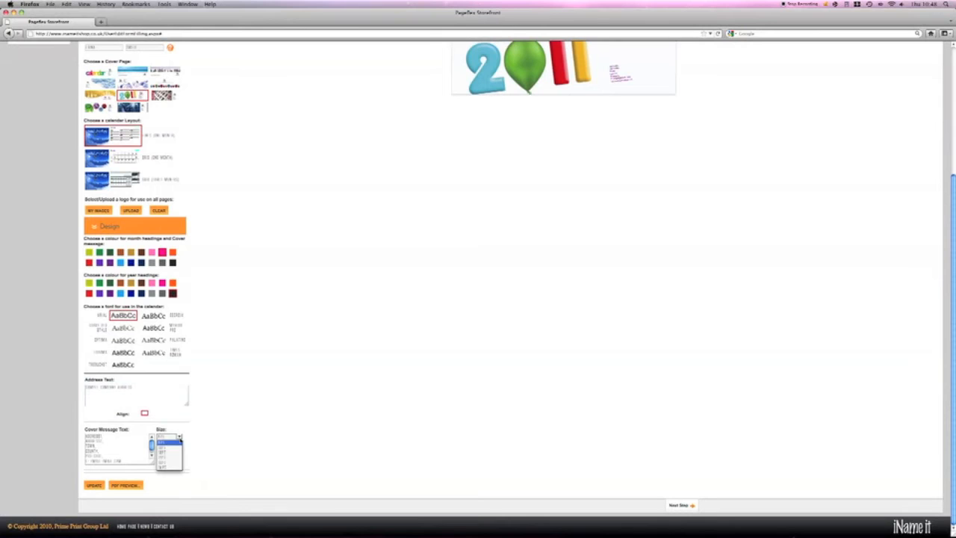
click(169, 453)
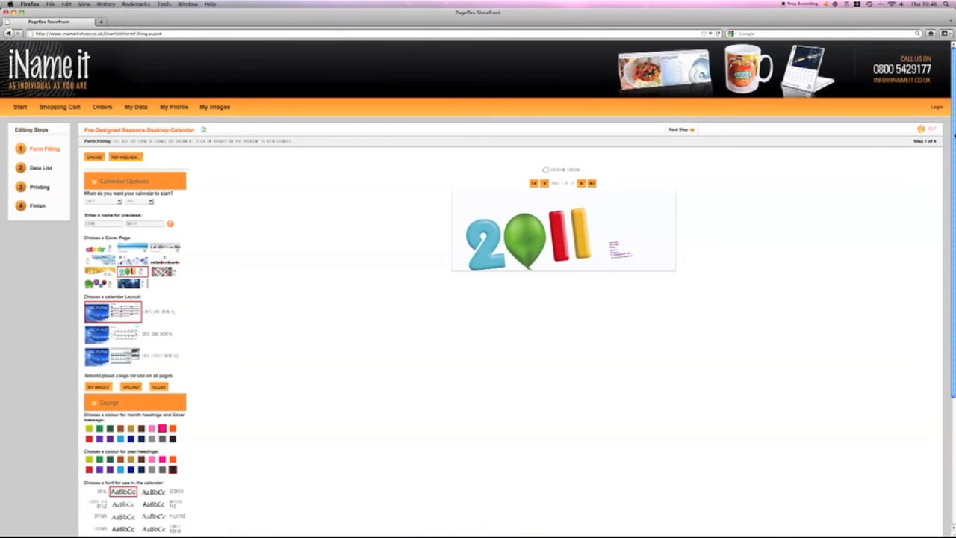
scroll(687, 438, down, 5)
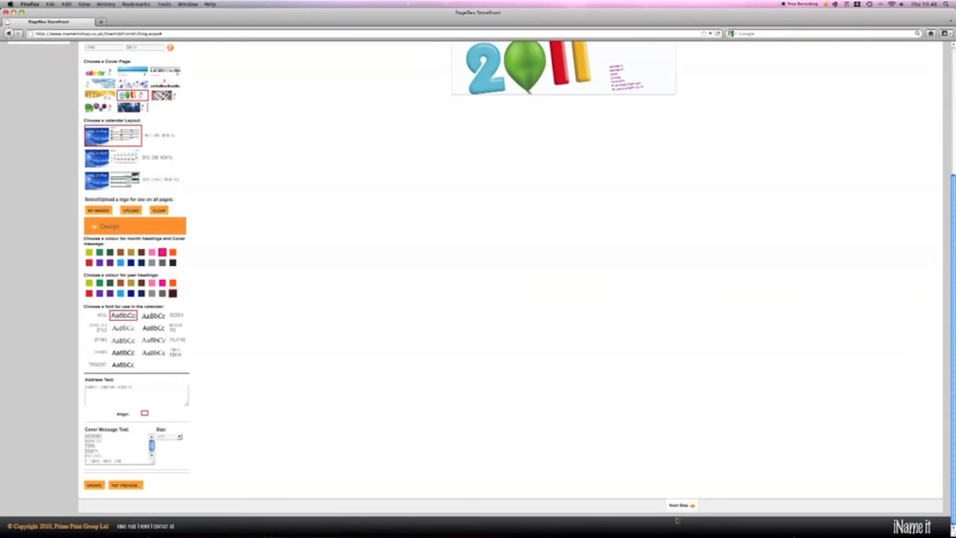
click(690, 505)
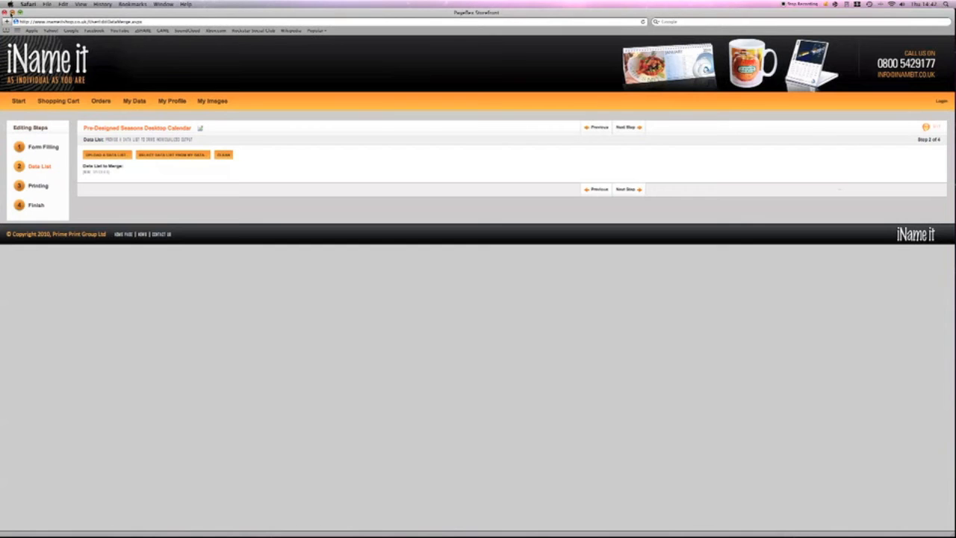
Switch to the database CSV file from the desktop in Excel and enlarge the sheet's zoom to 200%.
click(11, 13)
double_click(933, 161)
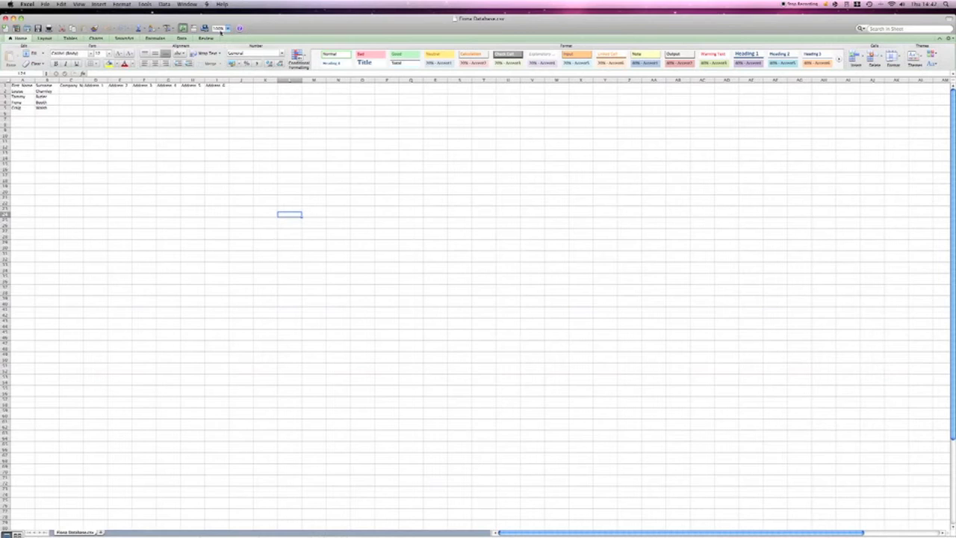
click(228, 30)
click(223, 39)
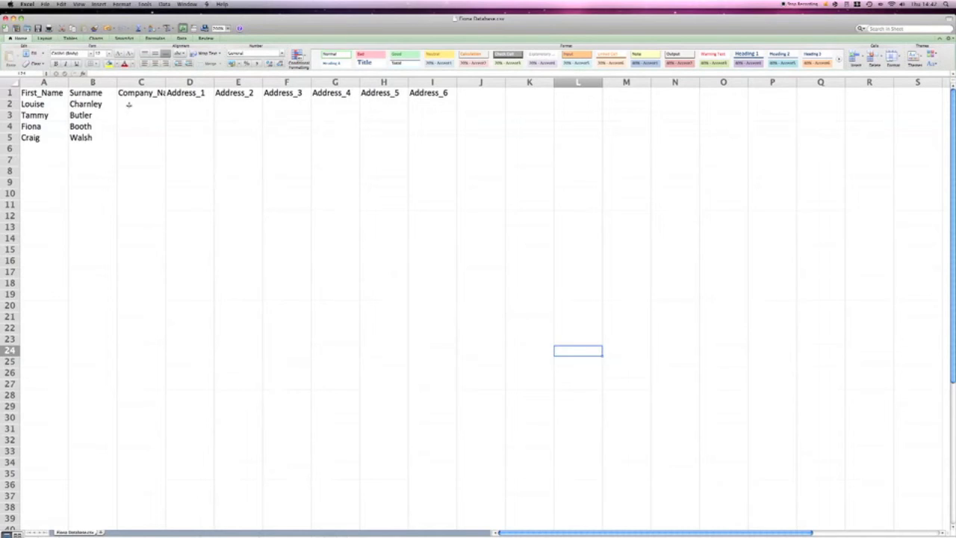
Examine the data list's columns in the first records, from First_Name and Surname through the company name to Address_6.
click(62, 110)
click(105, 107)
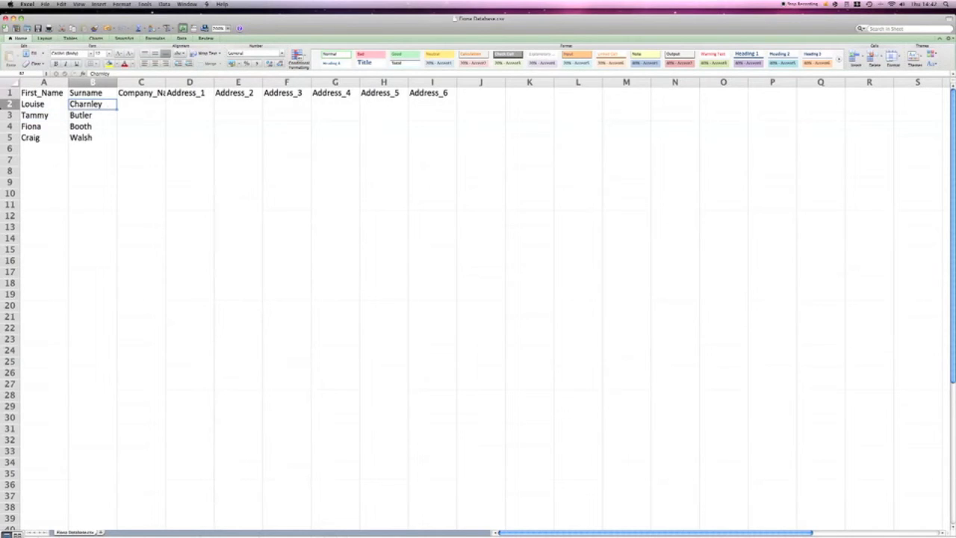
click(132, 103)
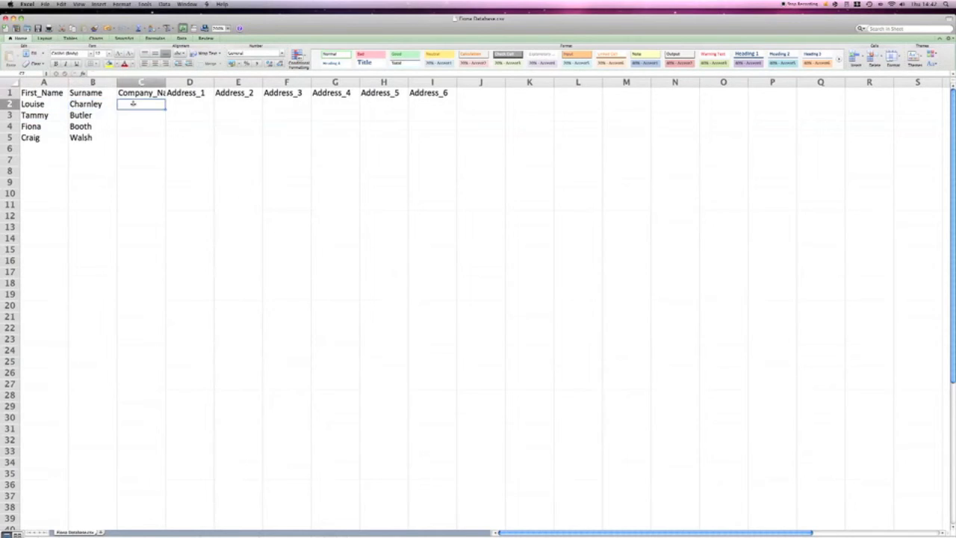
click(202, 105)
click(261, 105)
click(293, 106)
click(340, 107)
click(401, 105)
click(436, 106)
click(435, 117)
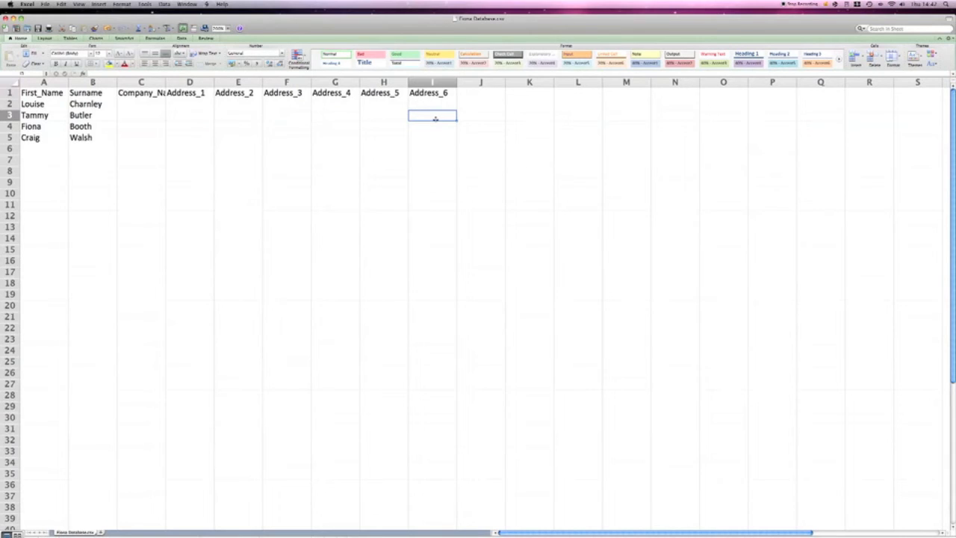
click(385, 119)
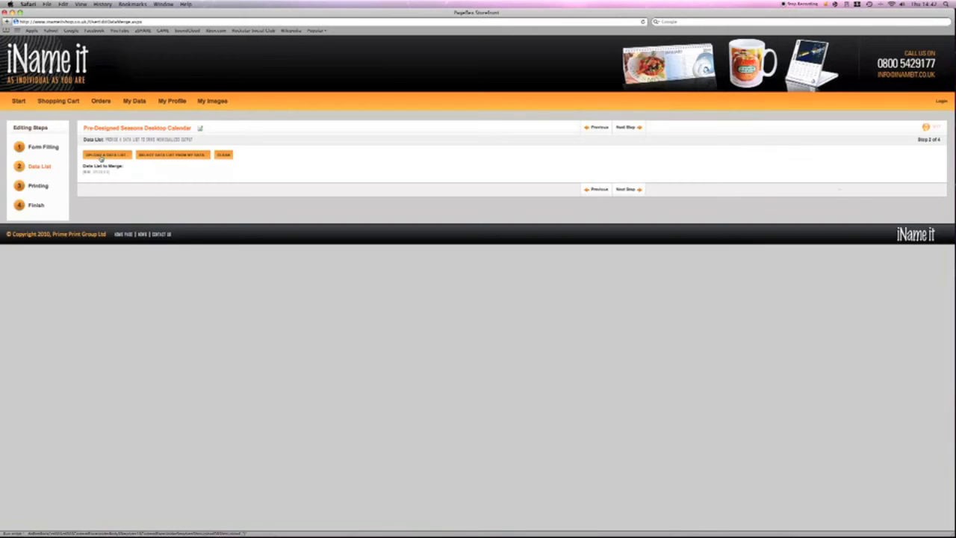
Back in Safari, upload the database file from the Desktop as the calendar's data list.
click(101, 156)
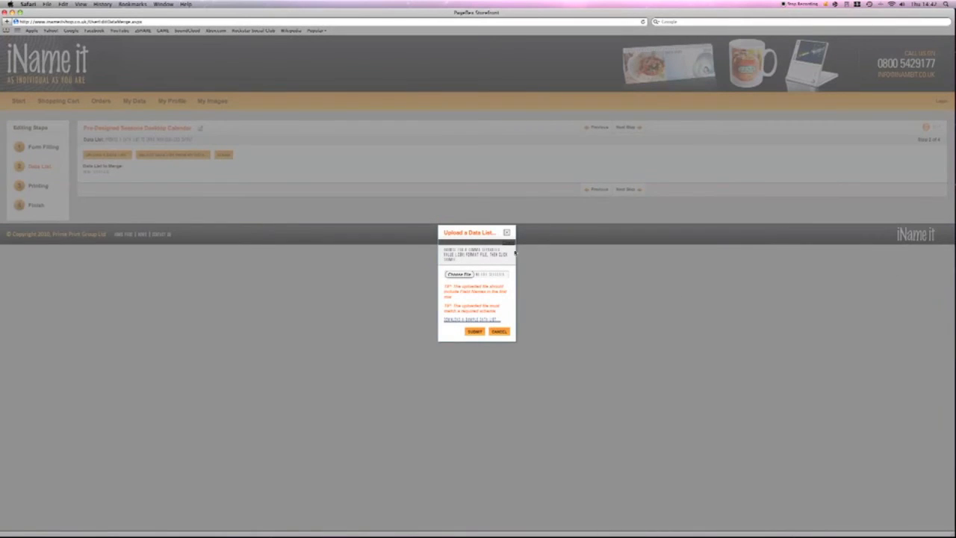
click(457, 274)
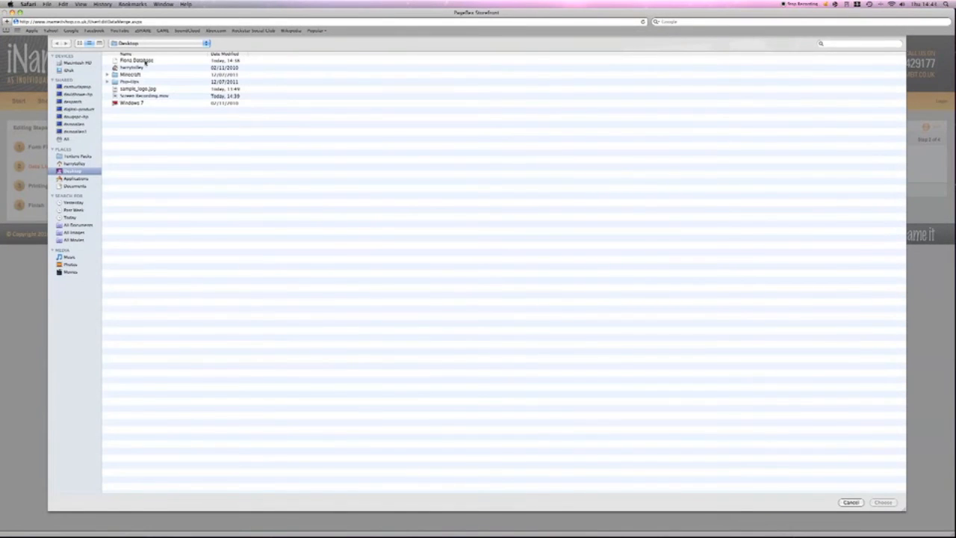
double_click(146, 61)
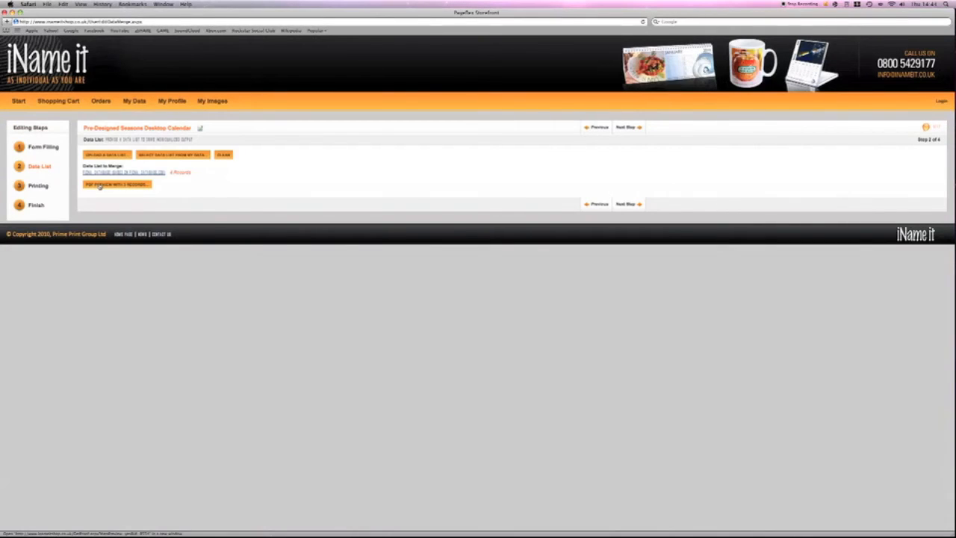
Generate a PDF preview using the data list records and examine the personalised calendar pages for each name.
click(100, 185)
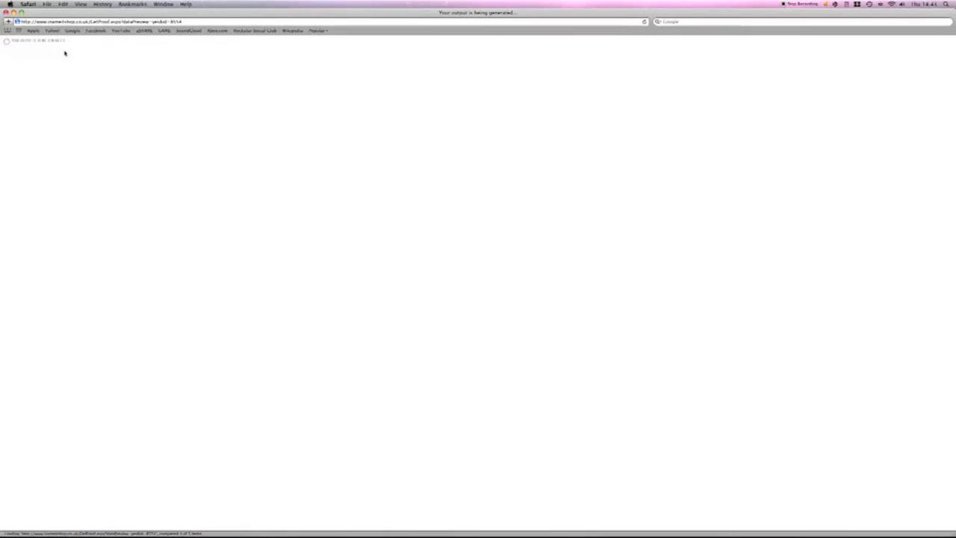
click(14, 13)
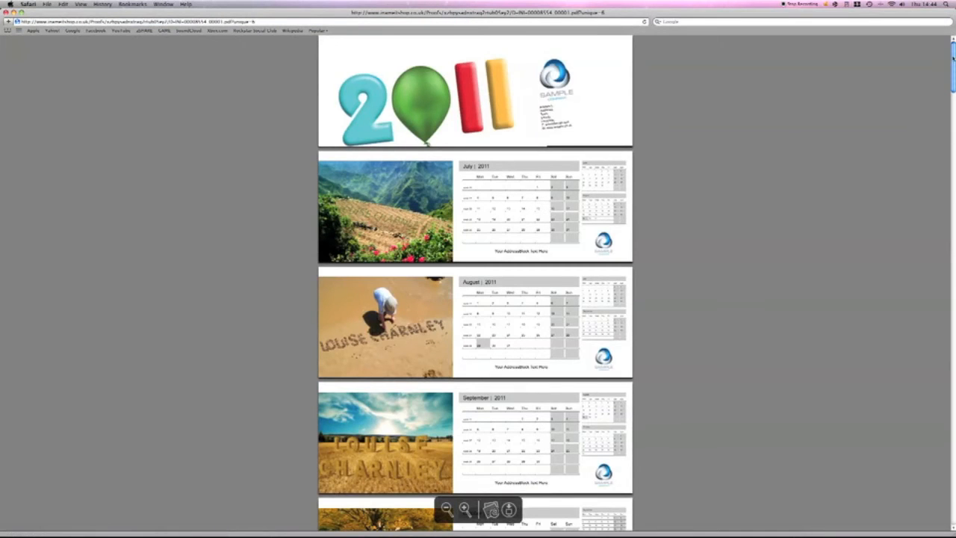
scroll(953, 58, down, 2)
scroll(953, 58, up, 1)
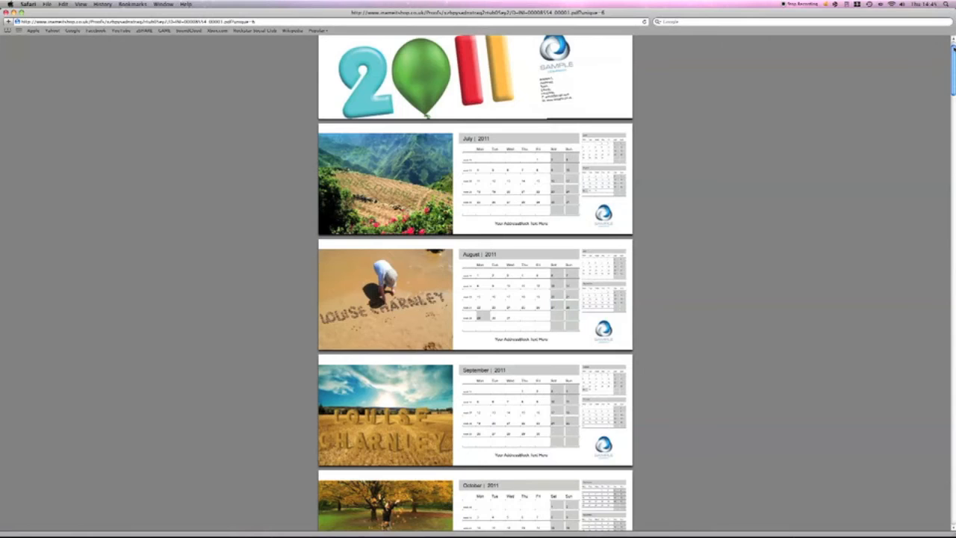
scroll(953, 49, down, 1)
drag(953, 49, 953, 56)
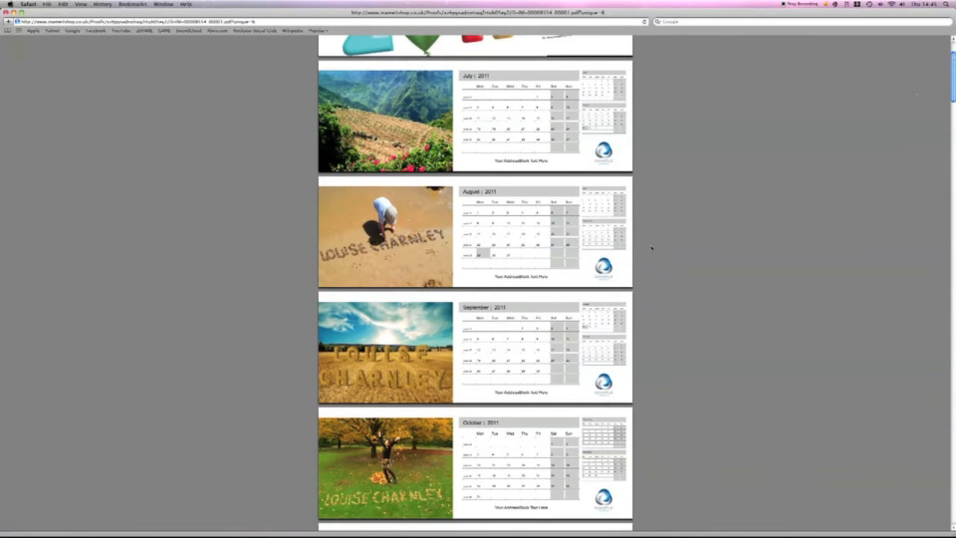
drag(493, 277, 550, 277)
drag(953, 72, 952, 450)
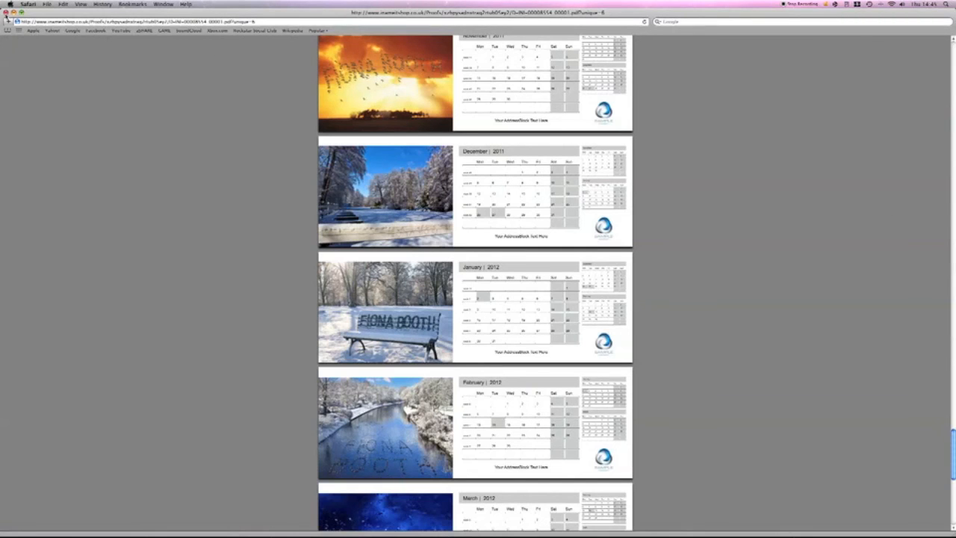
Close the PDF preview, return to the calendar order in Safari and proceed from the data list to the printing options.
click(6, 13)
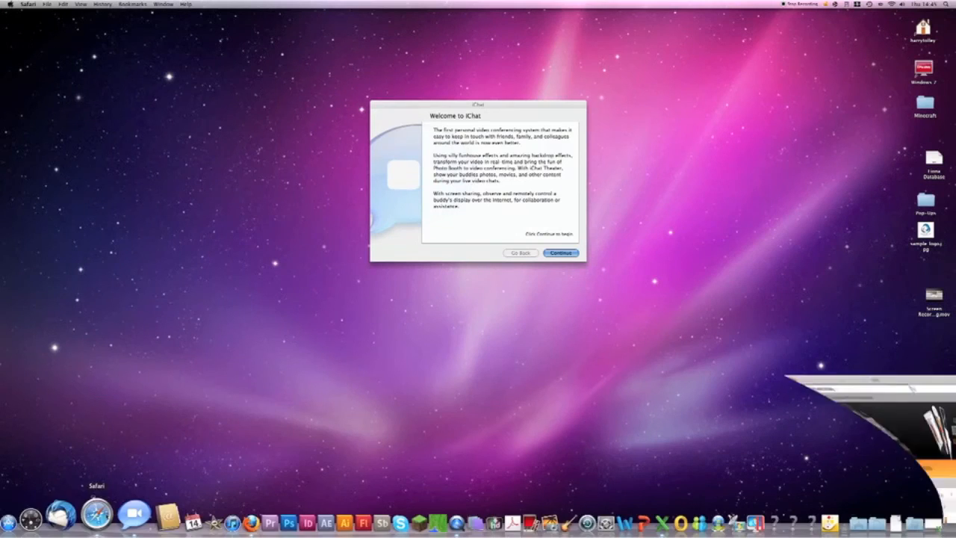
click(100, 515)
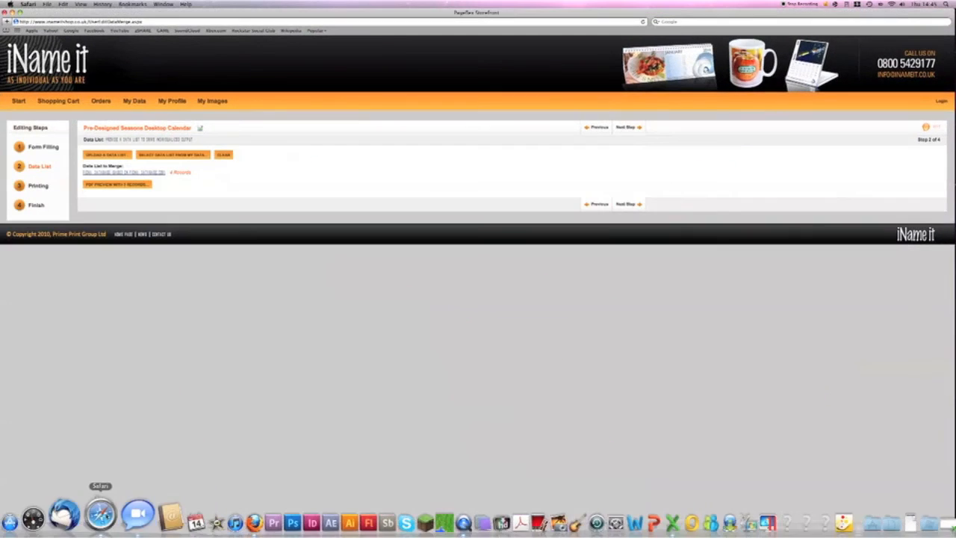
click(629, 204)
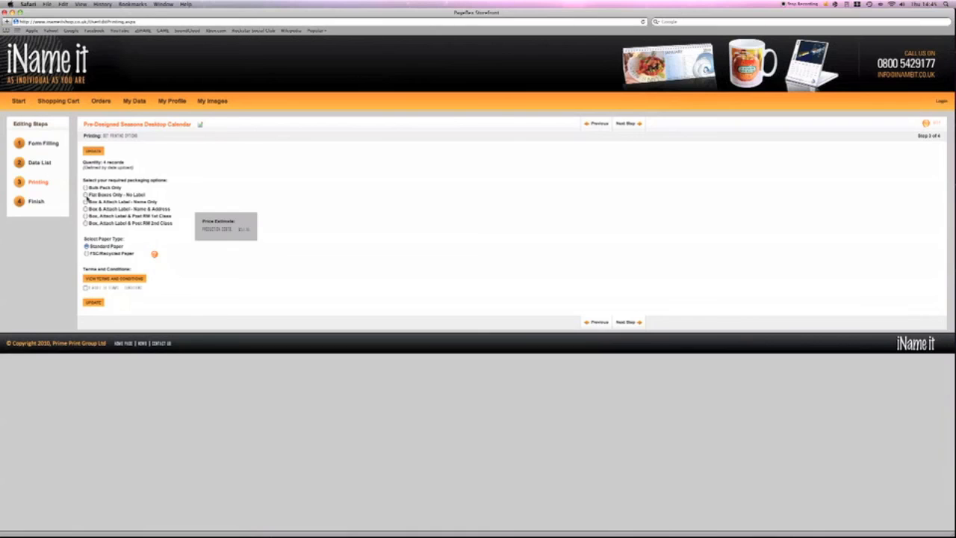
Select the Flat Boxes Only - No Label packaging with standard paper, accept the terms and conditions and proceed to the finish stage.
drag(89, 195, 158, 194)
click(157, 194)
click(86, 289)
click(86, 194)
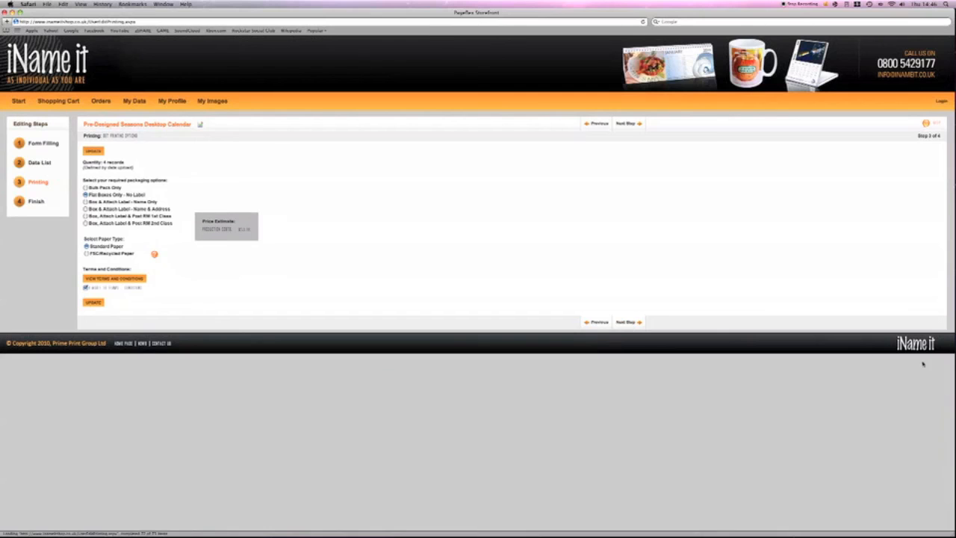
click(635, 323)
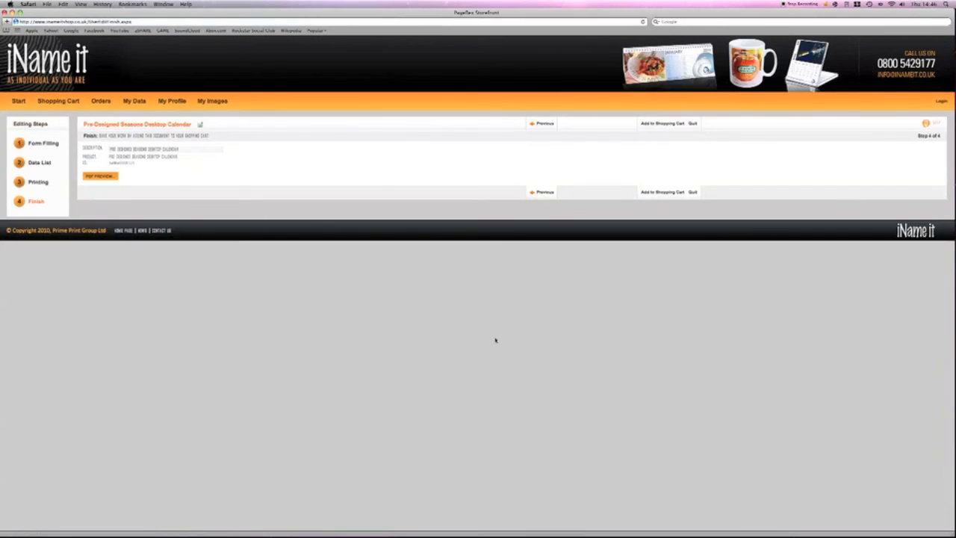
Replace the calendar's description with "Example calendars" and add the document to the shopping cart.
click(194, 151)
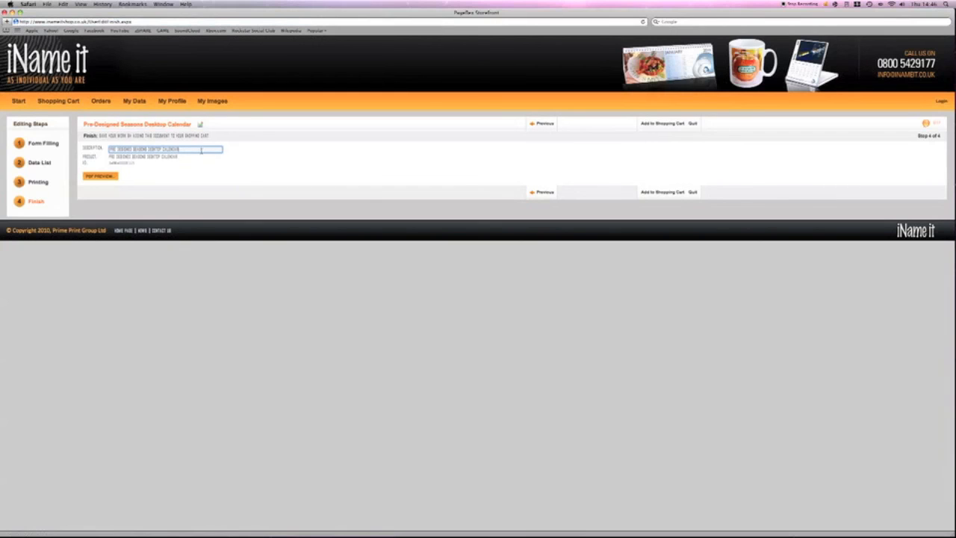
drag(177, 149, 165, 149)
drag(97, 150, 103, 150)
text(Comons calendar)
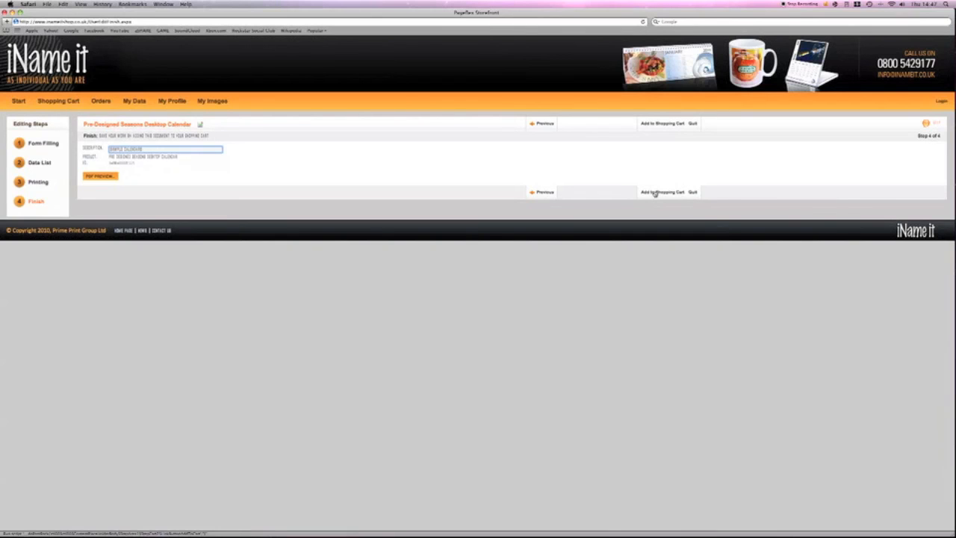
click(654, 193)
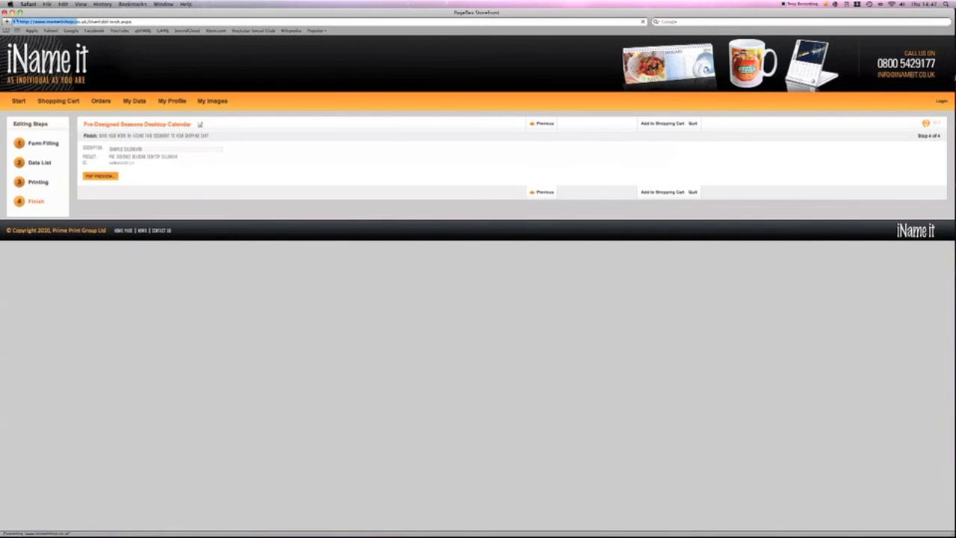